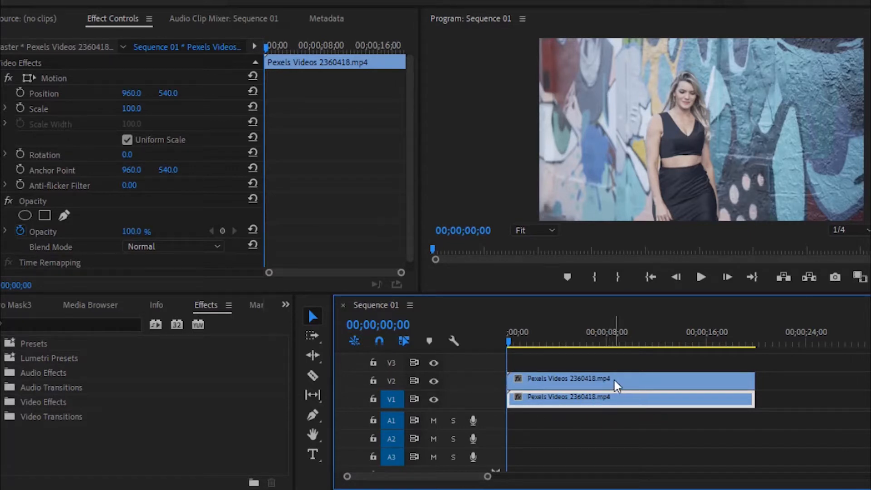
Step: Hide the V1 video track and add an ellipse opacity mask to the V2 clip, positioned over the woman's face
click(434, 399)
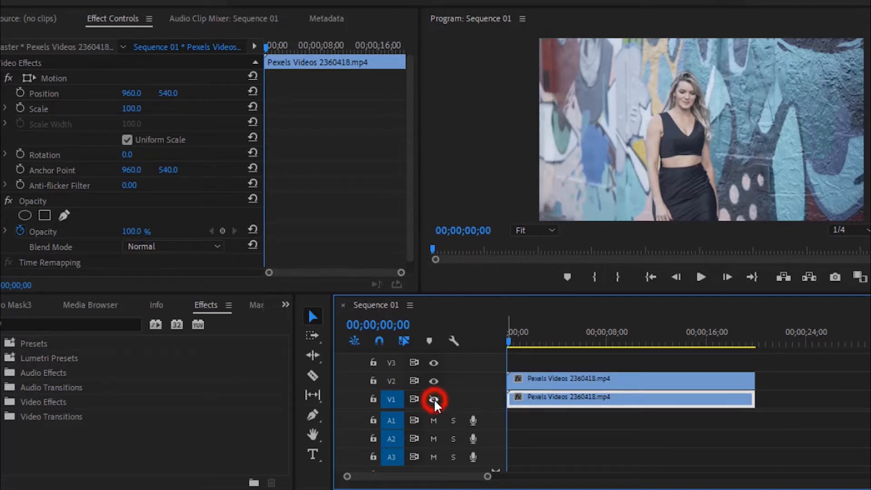
click(602, 383)
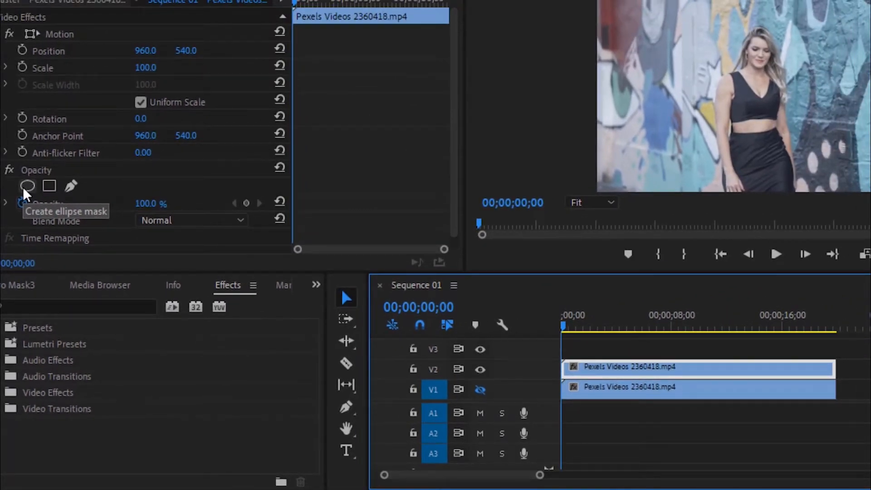
click(23, 186)
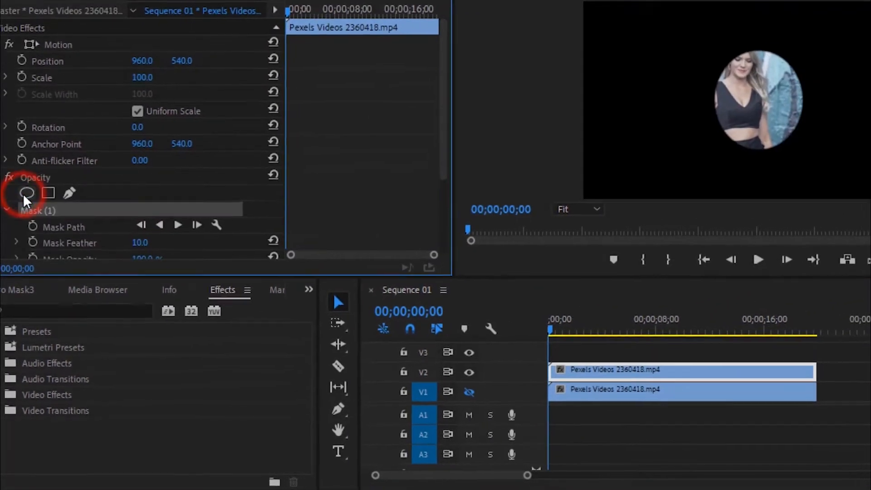
drag(704, 150, 691, 124)
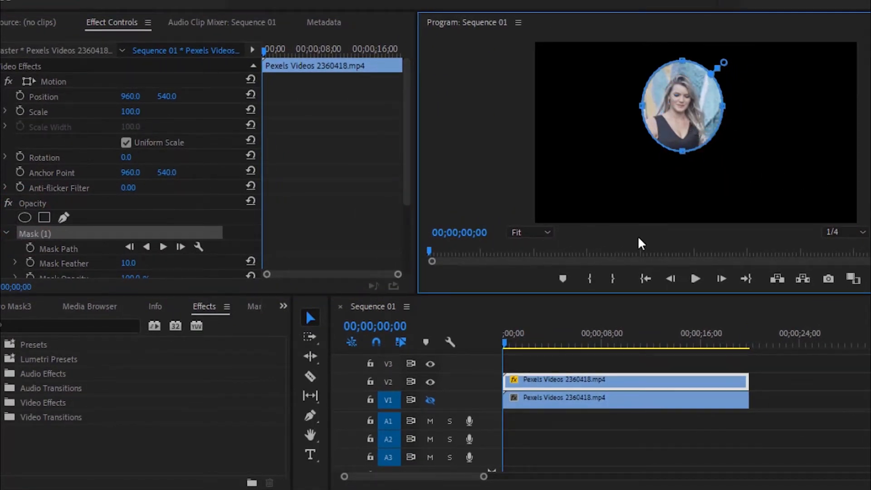
Step: Shrink and reshape the ellipse mask so it fits tightly around the woman's face at the start of the clip
click(550, 234)
click(549, 279)
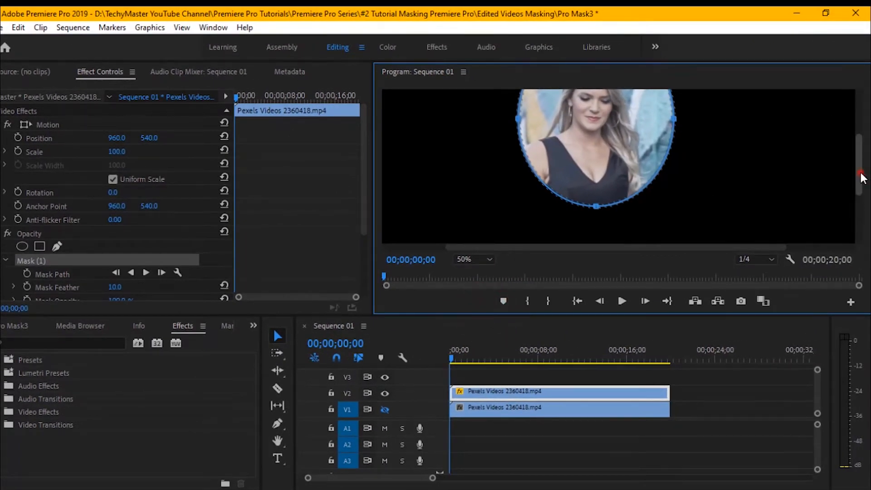
drag(862, 177, 861, 145)
drag(597, 115, 596, 144)
drag(677, 217, 630, 217)
drag(519, 216, 556, 216)
drag(857, 154, 858, 172)
drag(594, 241, 592, 171)
click(626, 138)
drag(626, 138, 620, 138)
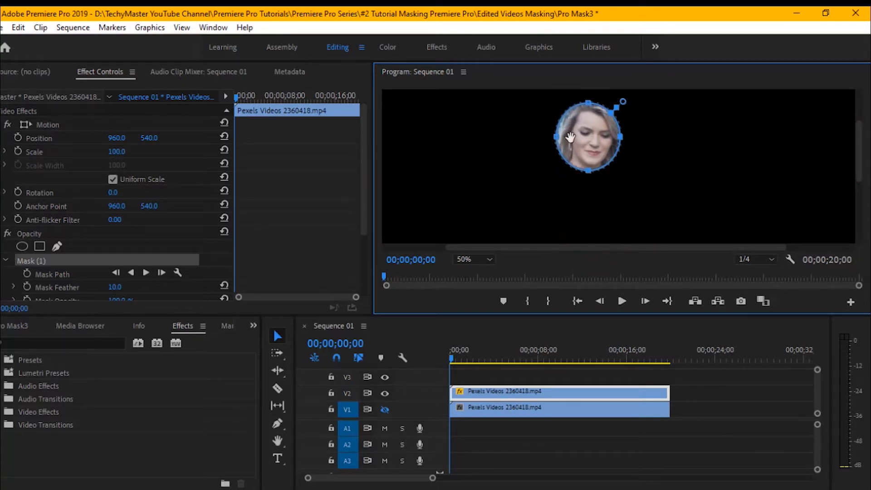
drag(556, 137, 566, 139)
click(482, 259)
click(485, 279)
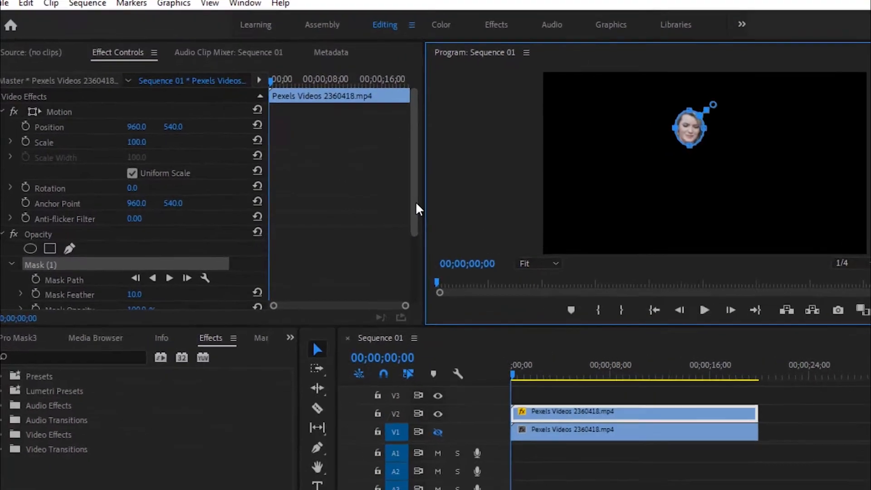
Step: Track Mask (1) forward from the start of the clip through its full length
drag(364, 205, 333, 245)
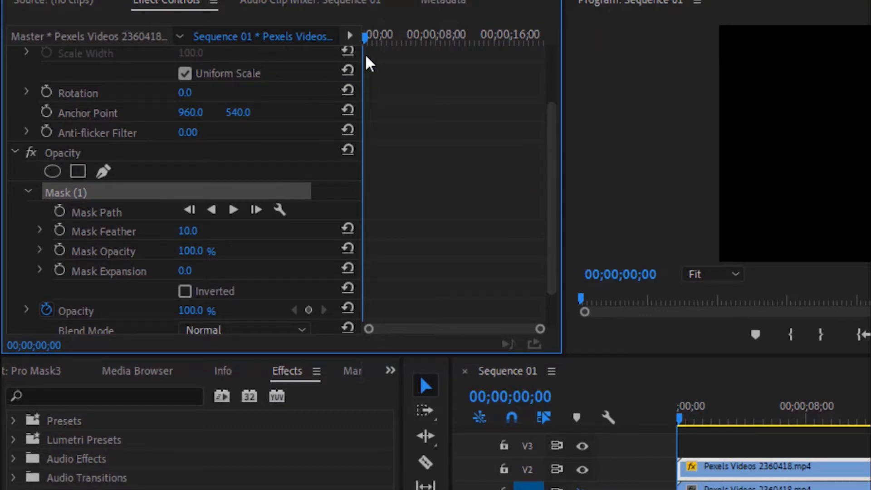
click(364, 38)
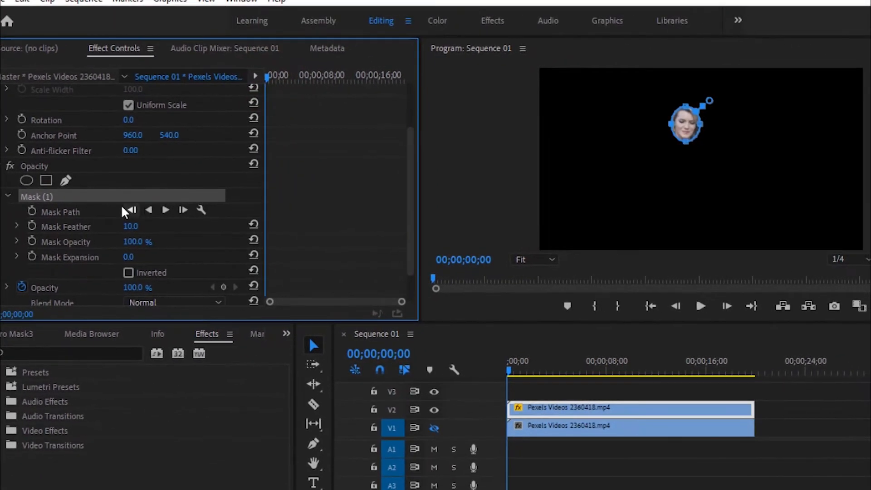
click(164, 212)
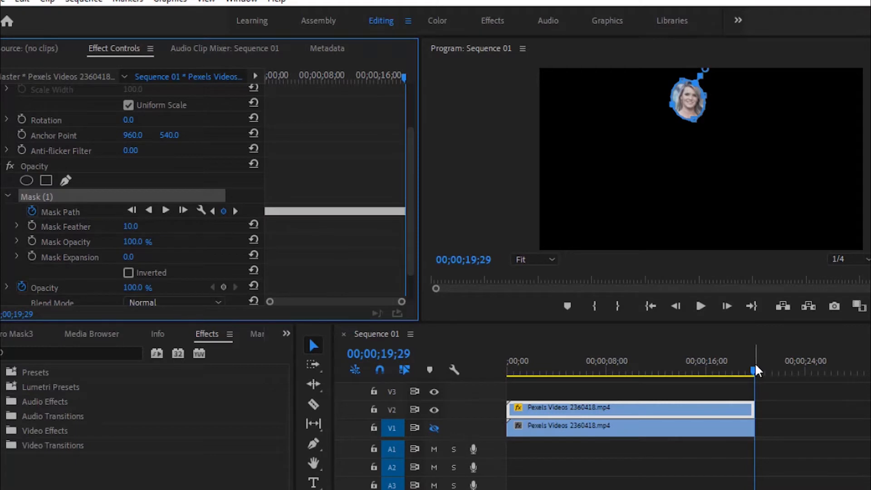
Step: Play the sequence from the beginning to check how the tracked mask follows the face
drag(753, 367, 500, 369)
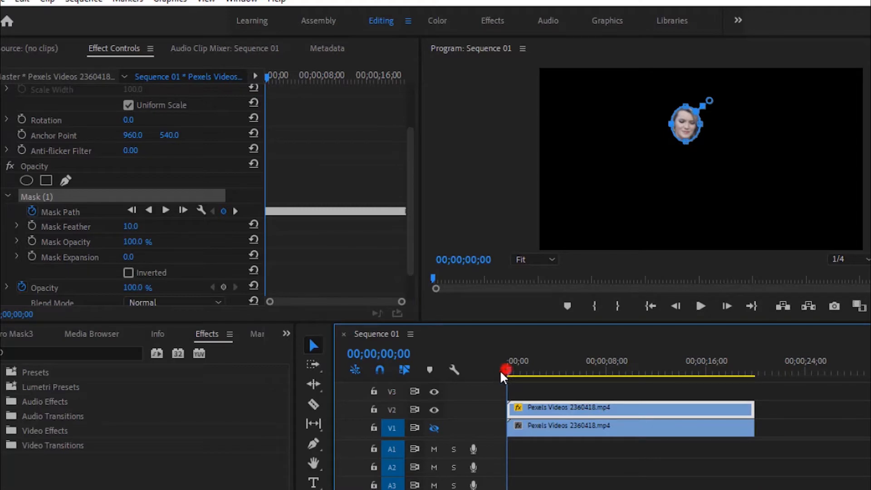
click(674, 327)
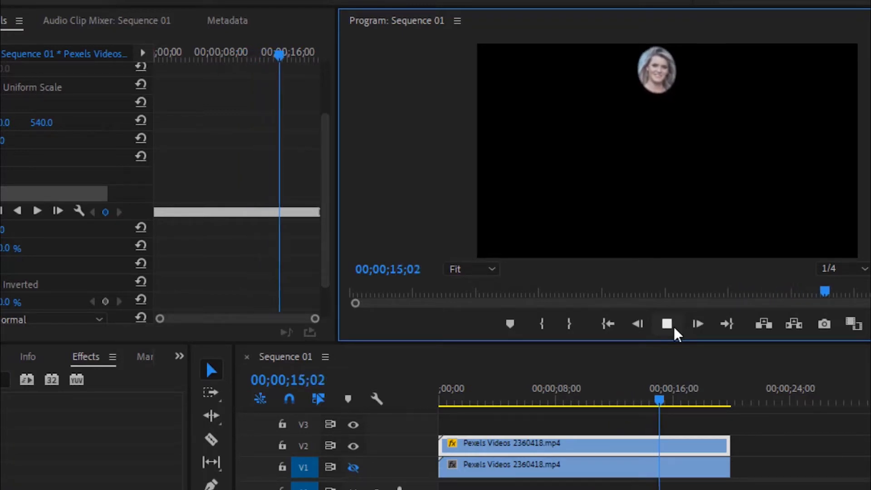
click(675, 329)
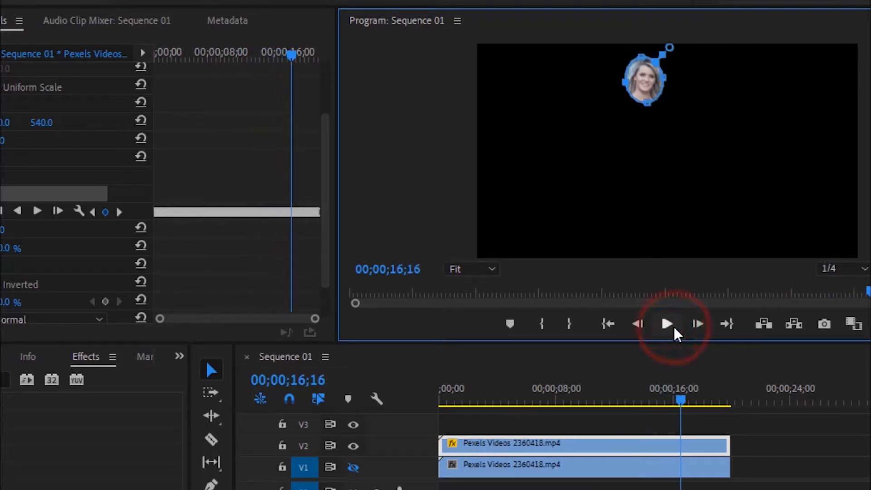
click(674, 329)
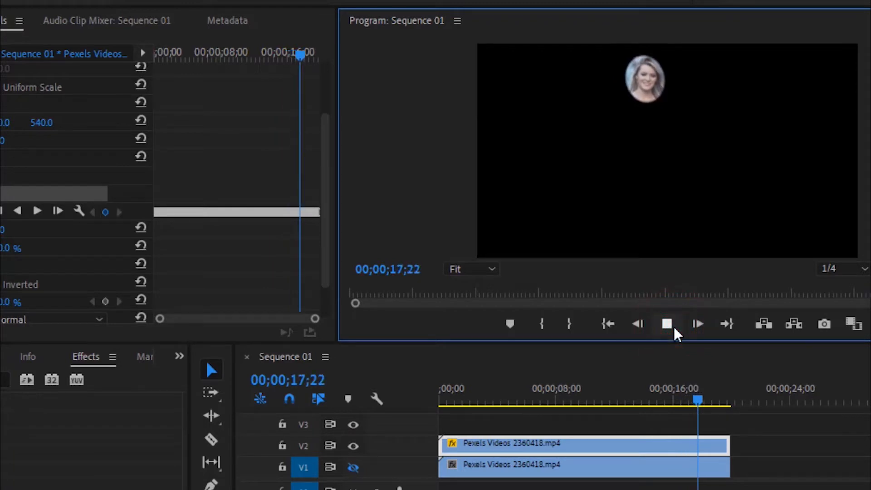
click(674, 329)
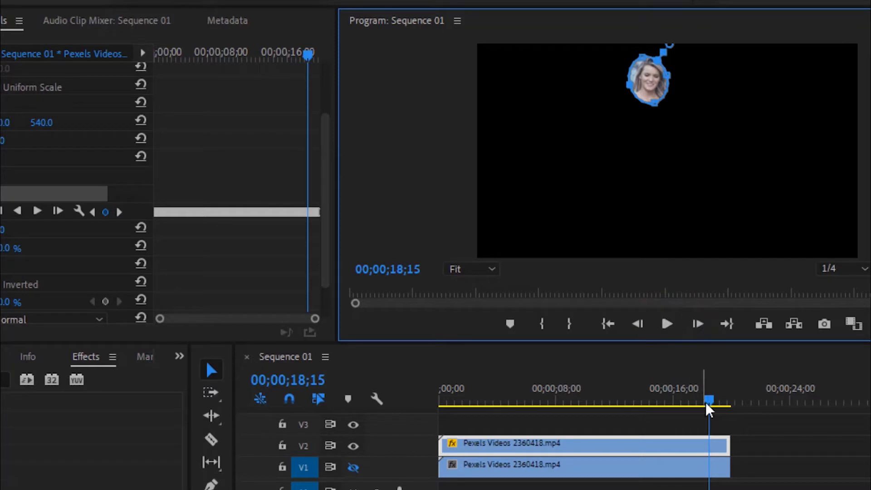
Step: At 00;00;10;14, tighten the mask's bottom and sides around the woman's face
drag(710, 399, 592, 392)
click(436, 265)
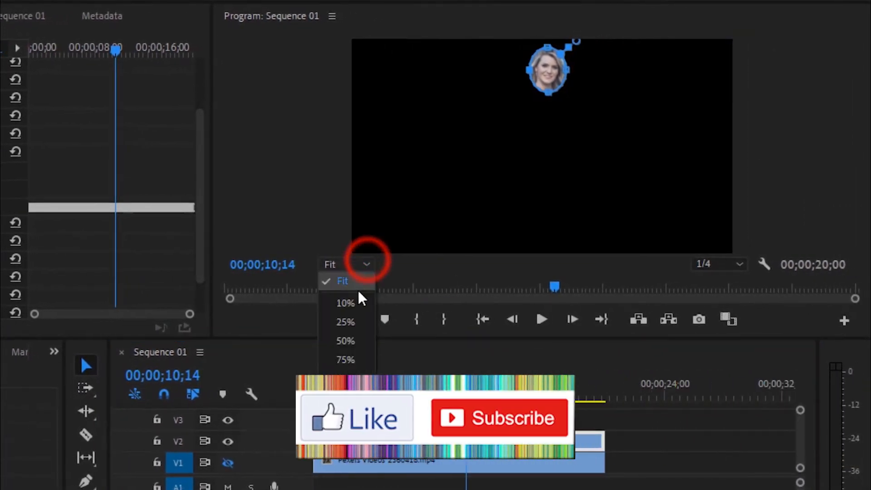
click(418, 338)
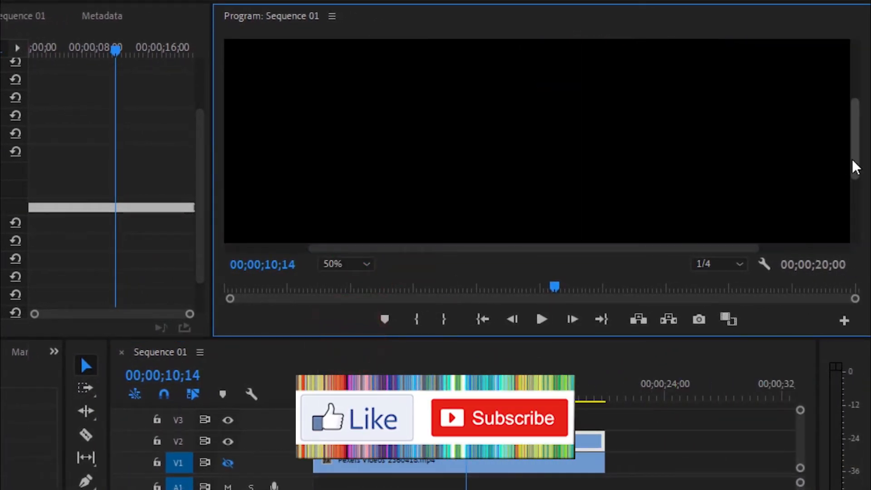
drag(850, 159, 850, 98)
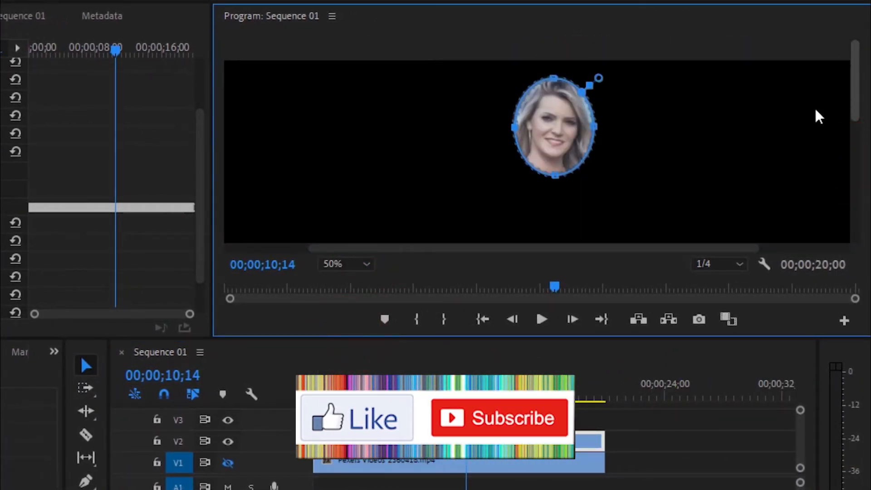
drag(553, 176, 555, 169)
drag(594, 125, 585, 130)
drag(516, 131, 524, 132)
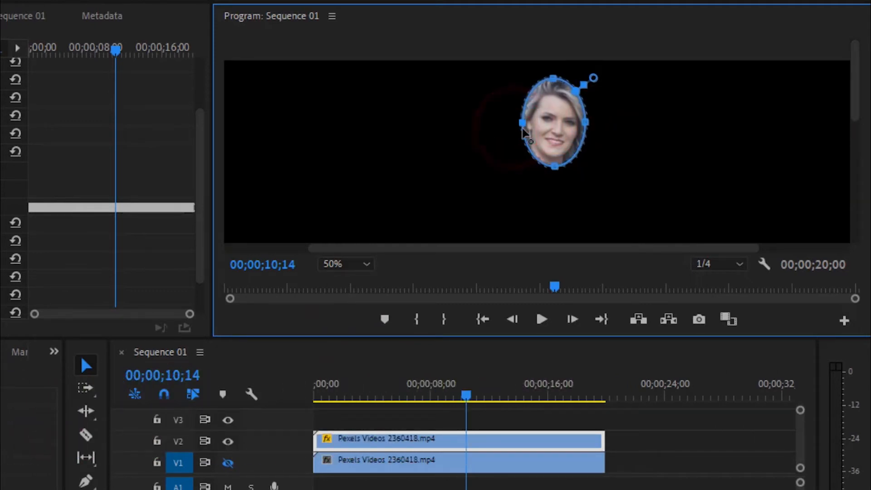
drag(555, 171, 557, 165)
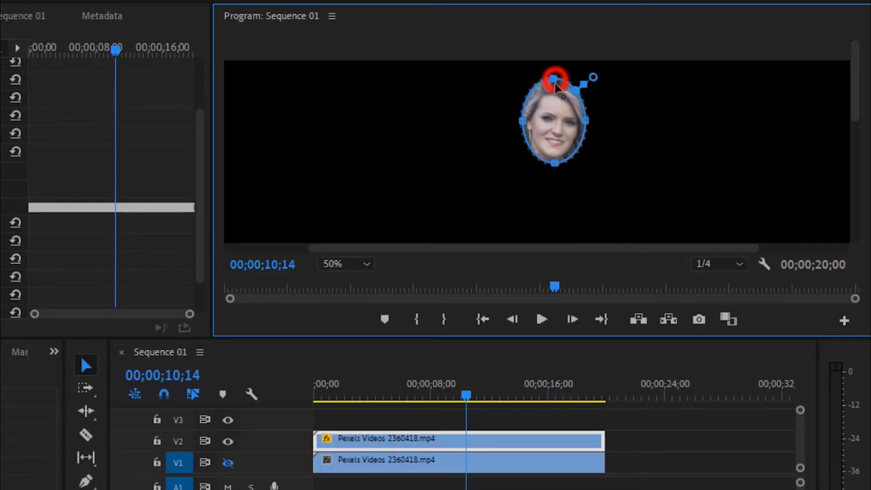
Step: At 00;00;13;19, pull in all four sides of the mask to fit the face closely
drag(467, 397, 518, 402)
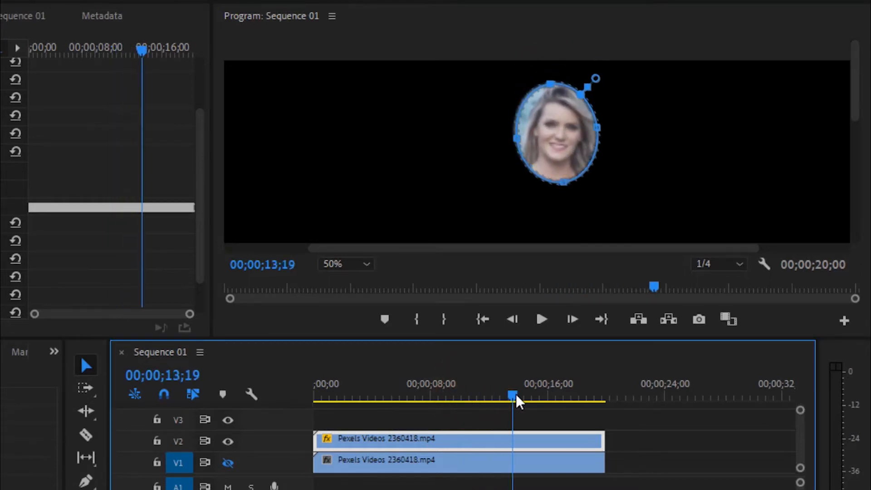
drag(563, 183, 562, 171)
drag(518, 136, 527, 138)
drag(558, 86, 554, 92)
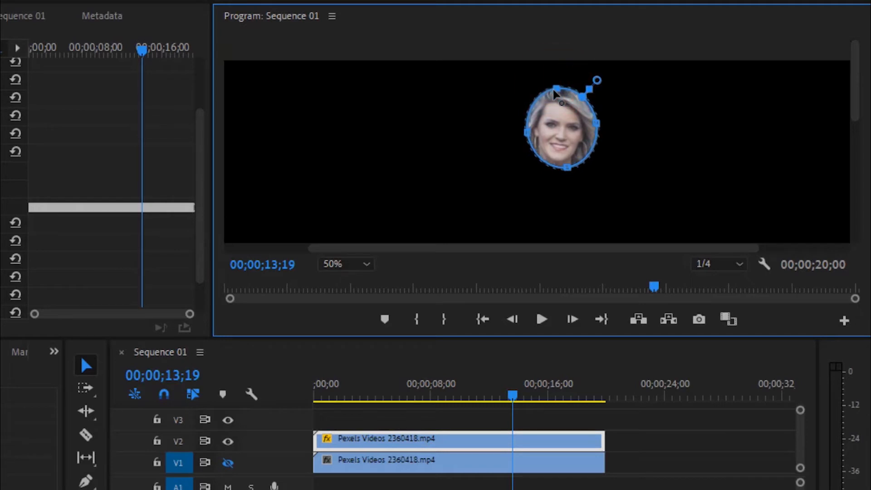
drag(598, 123, 591, 130)
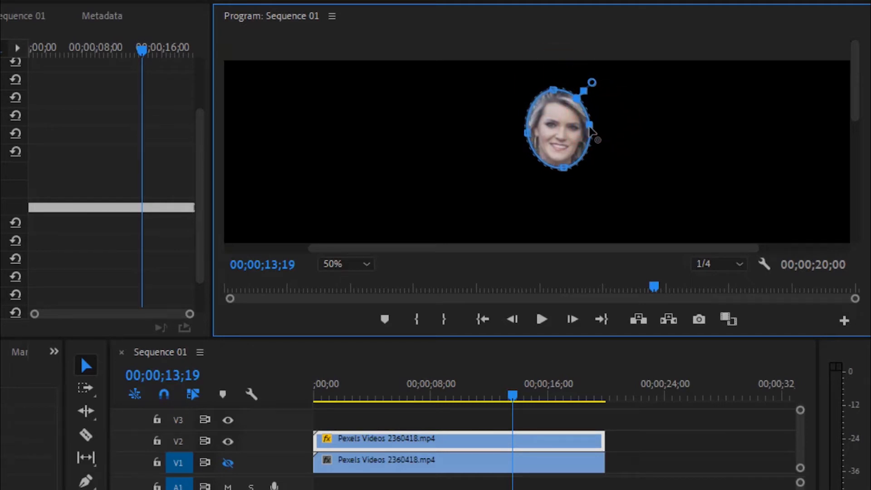
Step: Return to the start of the sequence and play it up to 00;00;13;25 to review the corrected mask
click(483, 317)
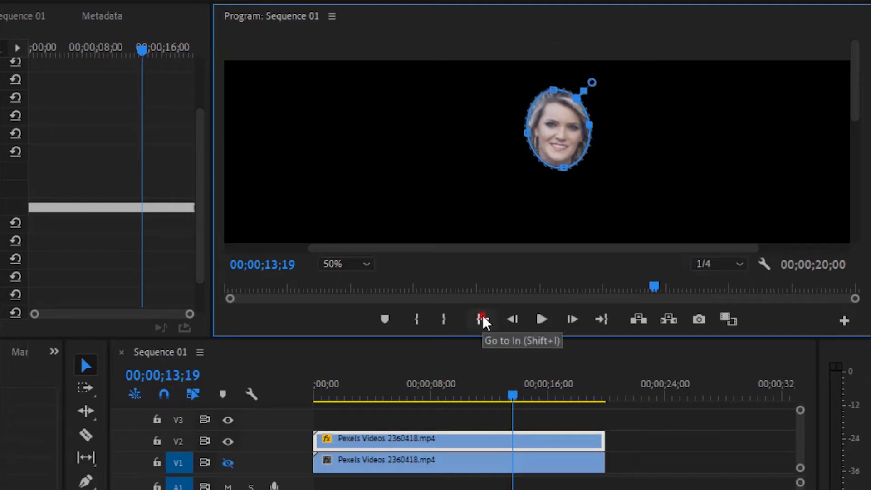
click(367, 264)
click(363, 278)
click(541, 320)
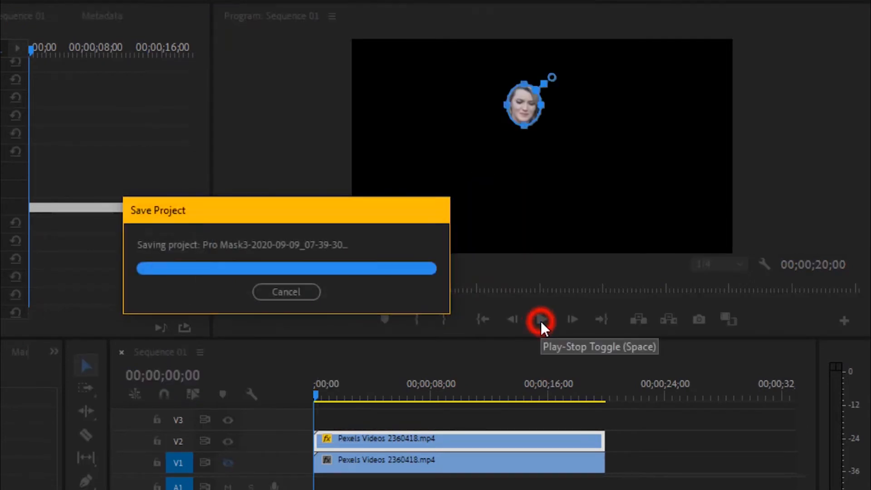
click(541, 320)
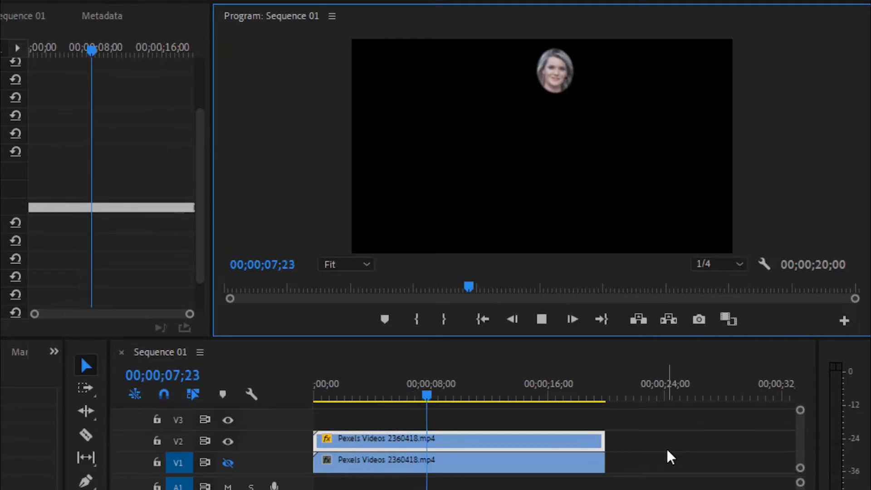
click(542, 323)
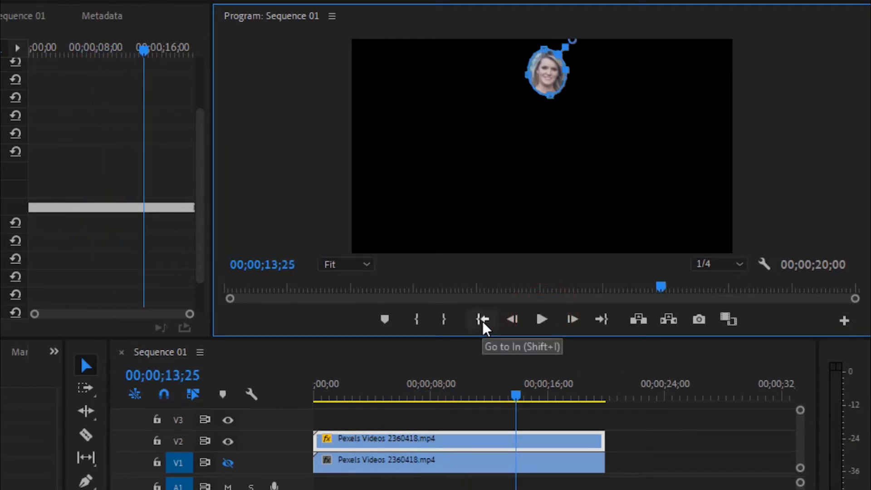
Step: At 00;00;13;25, narrow and shorten the mask so it hugs the woman's face
click(362, 266)
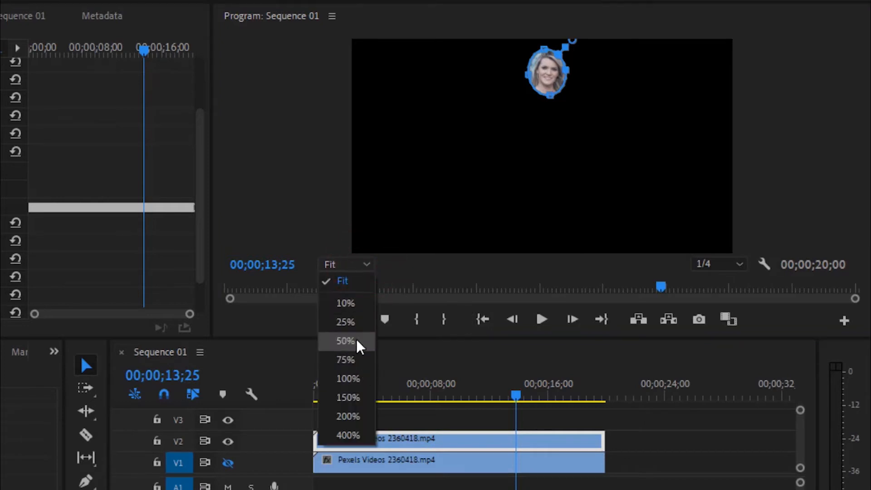
click(358, 342)
drag(859, 165, 856, 107)
drag(557, 171, 559, 154)
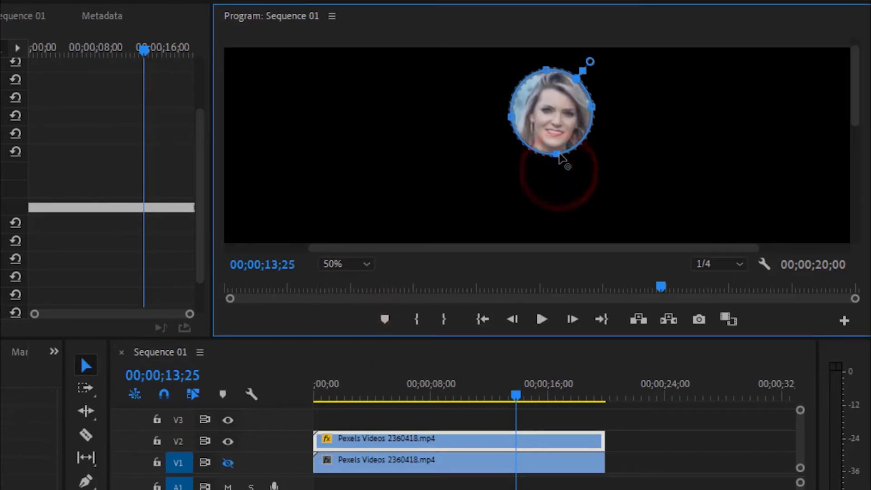
drag(511, 118, 522, 116)
drag(593, 112, 586, 111)
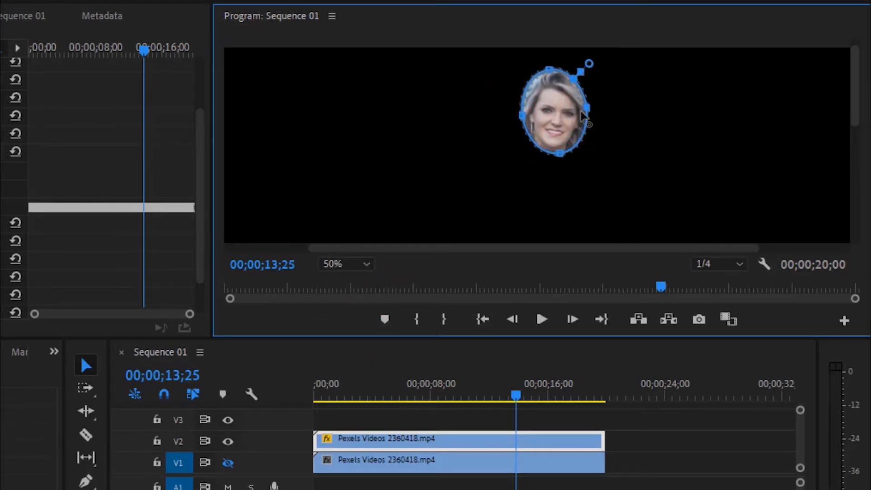
drag(550, 71, 551, 77)
Step: Play on to 00;00;15;03 and reshape the mask to fit the face there
click(367, 265)
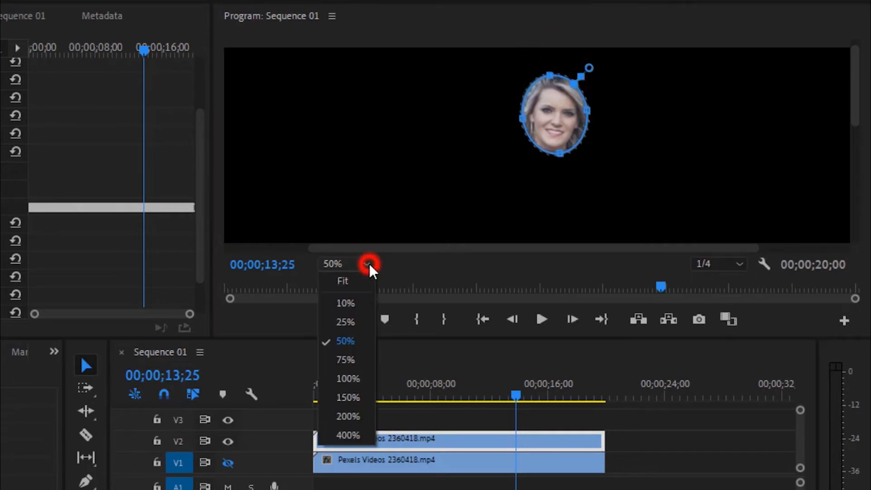
click(359, 284)
click(542, 320)
click(548, 324)
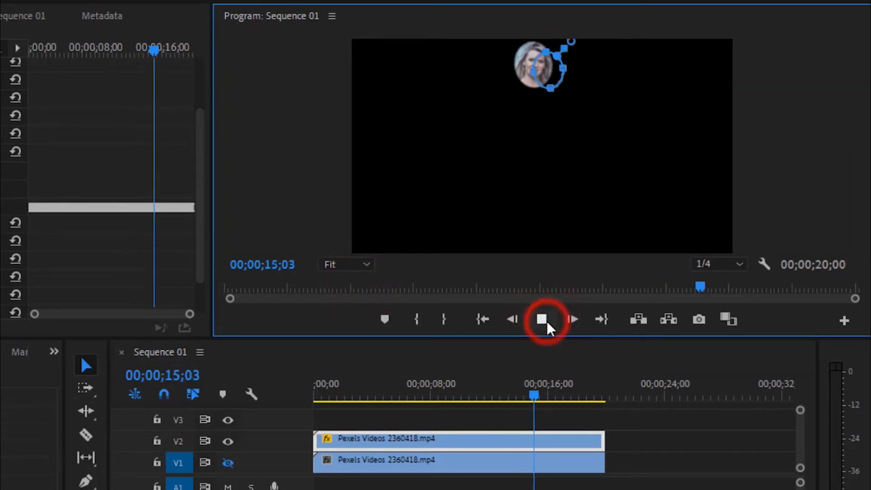
click(368, 267)
click(352, 343)
drag(860, 177, 858, 123)
click(529, 152)
drag(484, 97, 561, 97)
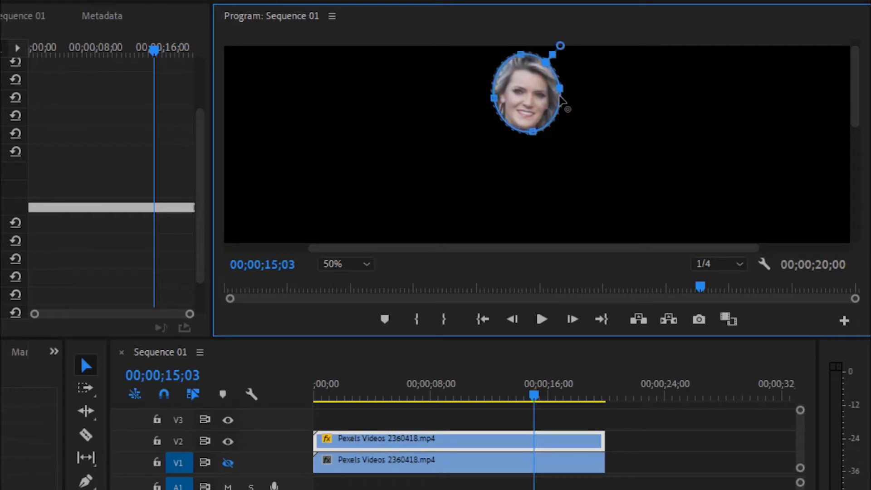
Step: Advance to 00;00;16;00 and pull the mask's sides and bottom in around the face
click(542, 319)
drag(459, 122, 470, 123)
drag(510, 166, 510, 155)
drag(539, 105, 537, 105)
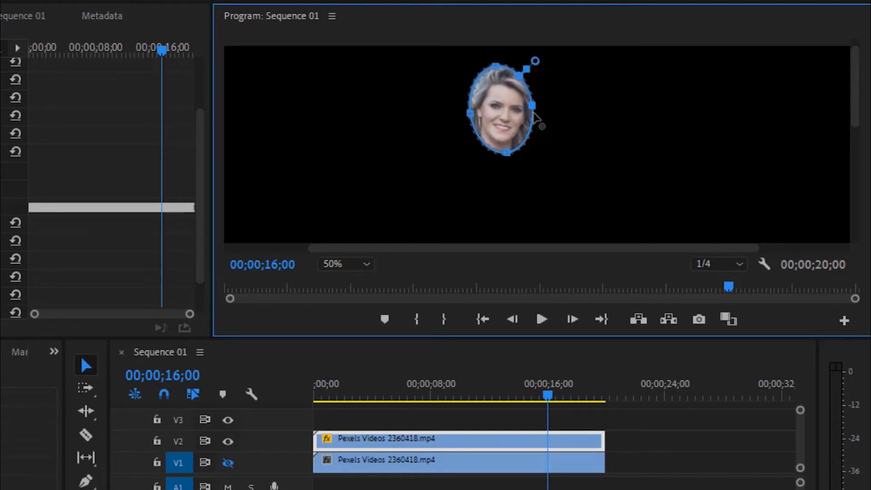
Step: Play slightly past 00;00;16;00 and raise the mask's bottom edge toward the woman's chin
click(542, 320)
key(space)
drag(498, 185, 495, 163)
click(442, 126)
Step: Play the following frames to check the mask and return to the start of the sequence
click(542, 320)
click(542, 320)
click(366, 264)
click(349, 277)
click(483, 319)
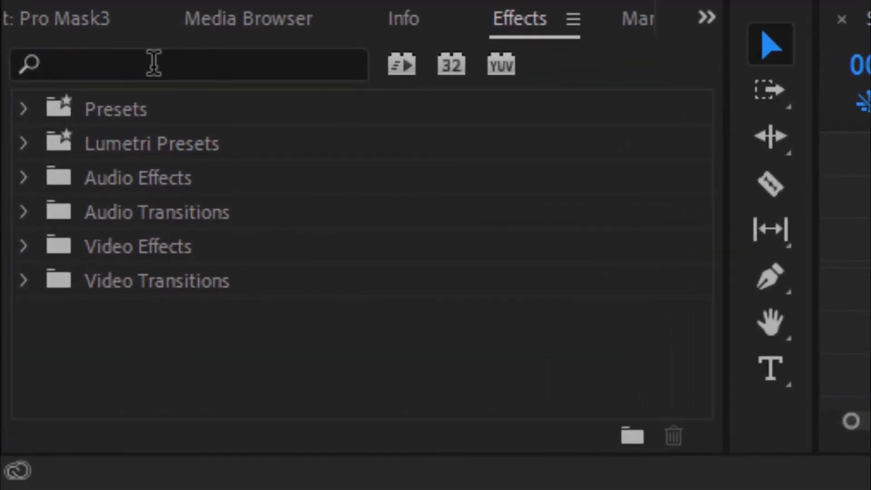
Step: Find the Mosaic video effect by searching for "mosaic" and apply it to the masked clip on V2
click(284, 64)
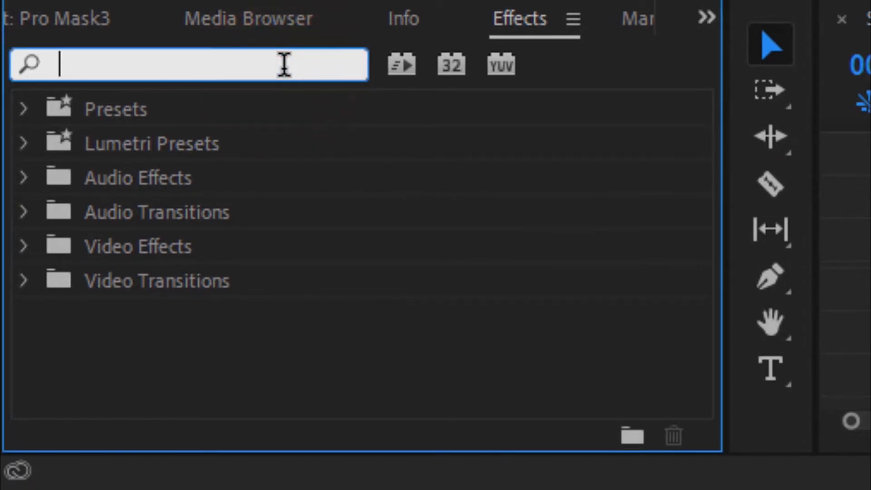
text(mosaic)
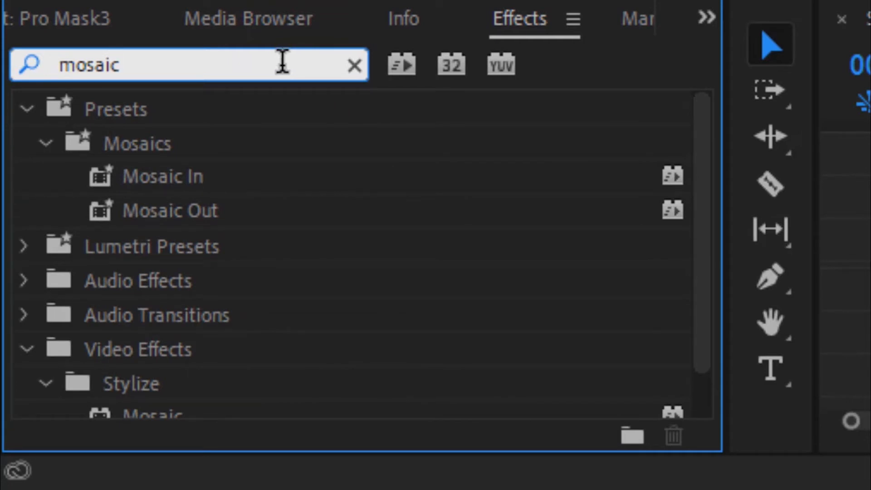
scroll(344, 305, down, 1)
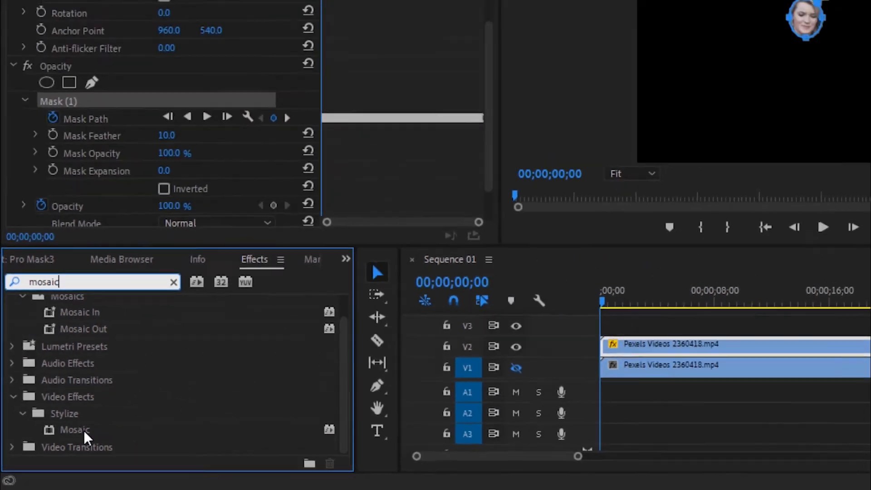
click(168, 370)
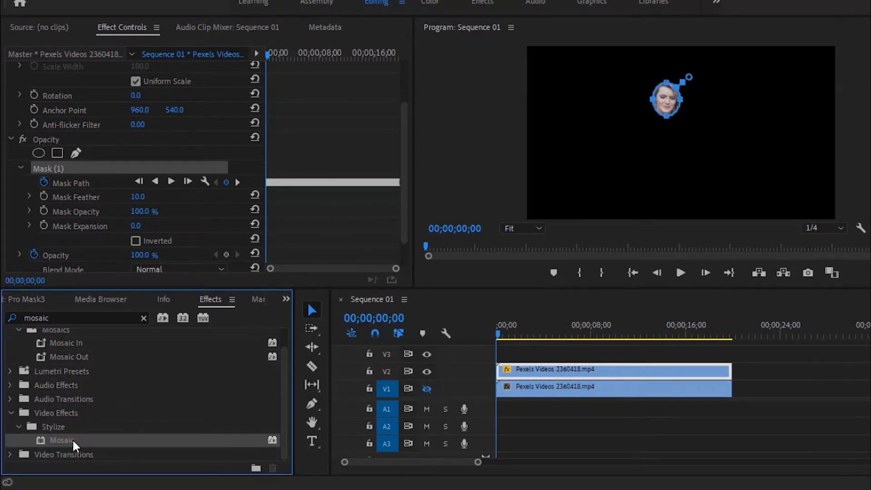
drag(72, 439, 524, 371)
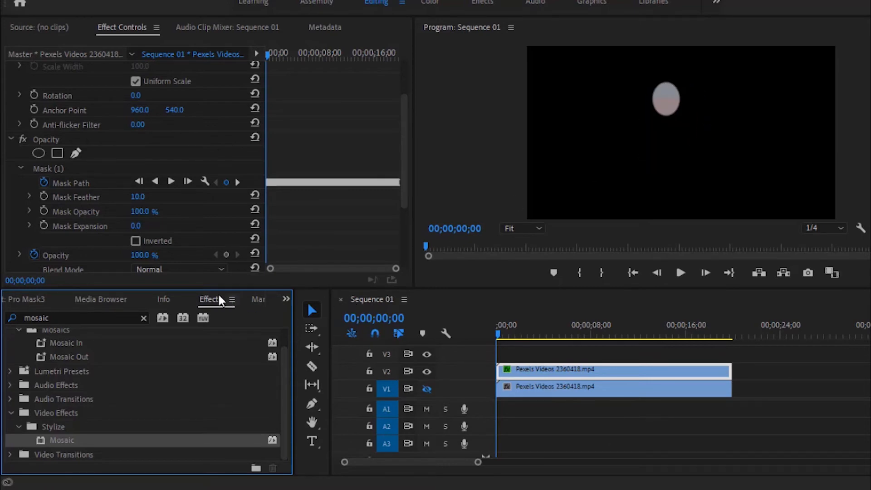
Step: Set the Mosaic effect's Horizontal Blocks and Vertical Blocks to 50 each
drag(473, 198, 476, 292)
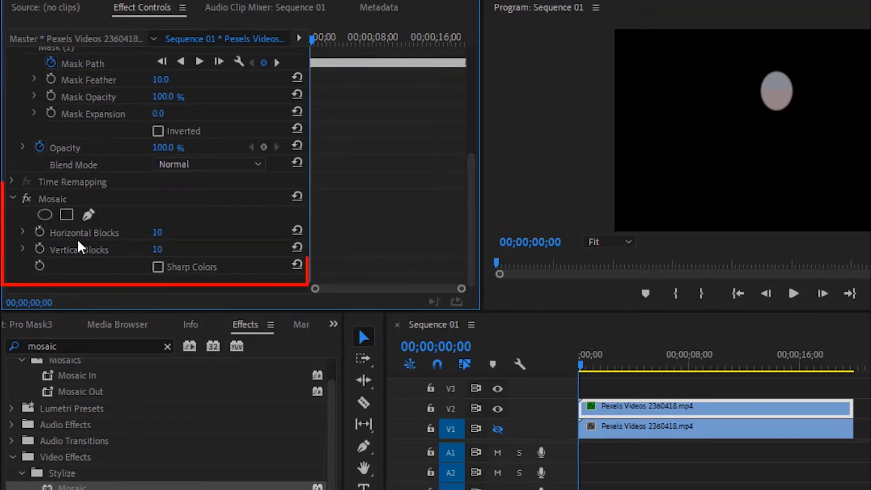
click(156, 233)
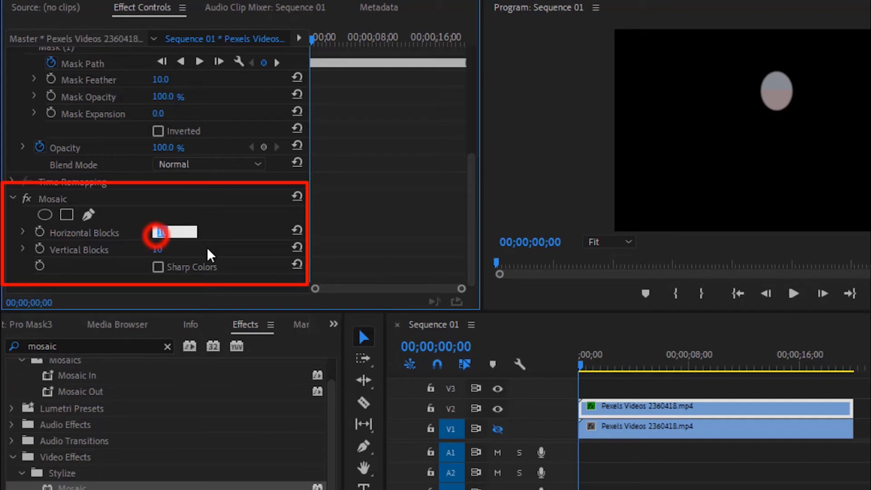
text(50)
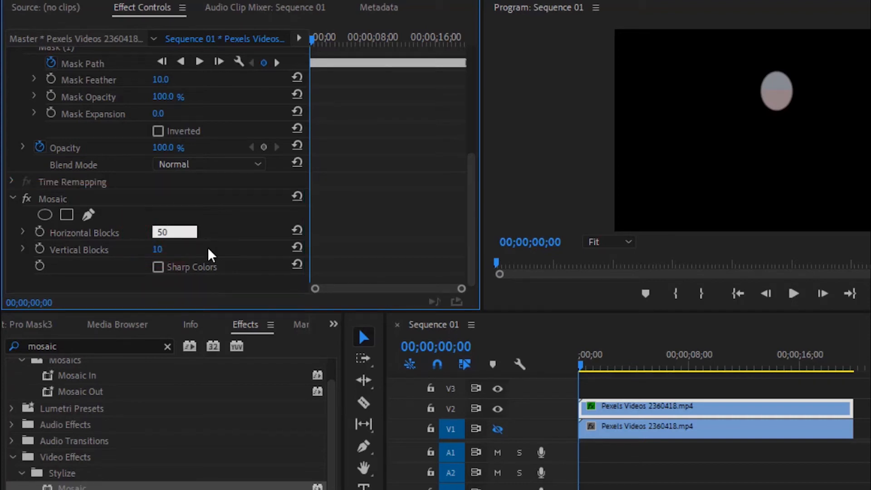
key(Return)
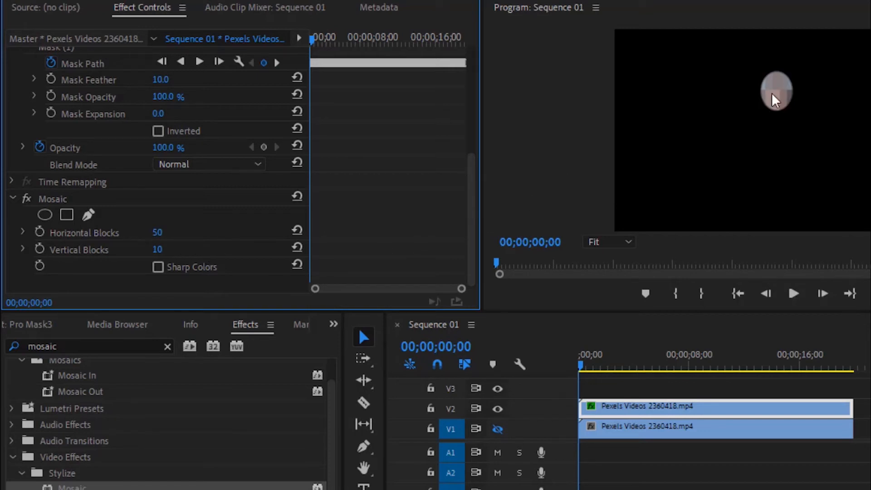
click(155, 251)
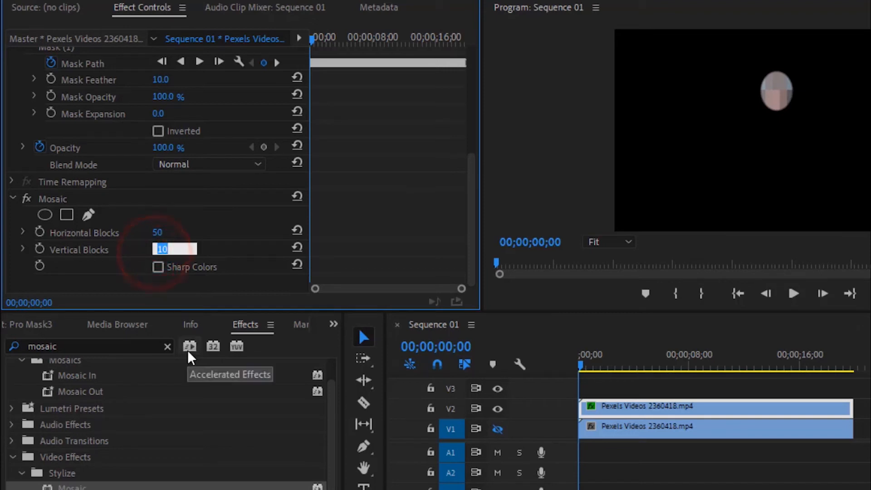
text(50)
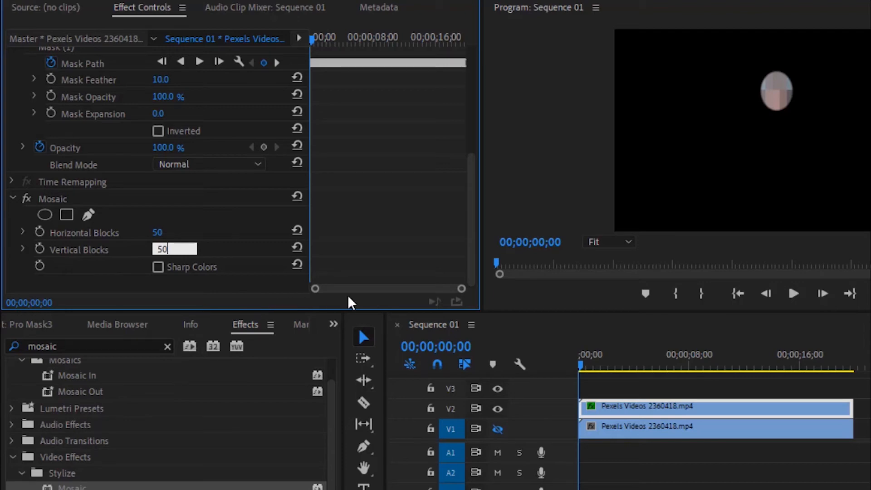
click(366, 250)
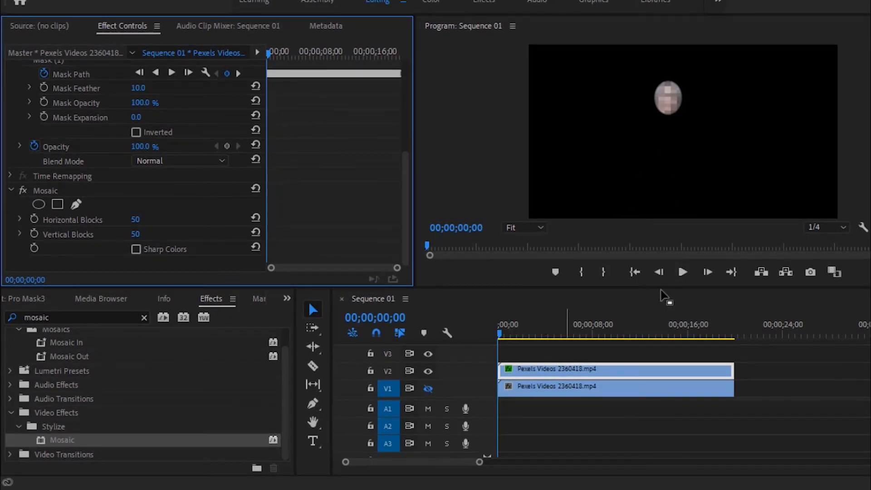
Step: Play the sequence to check the mosaic on the masked face and return to the start
click(682, 273)
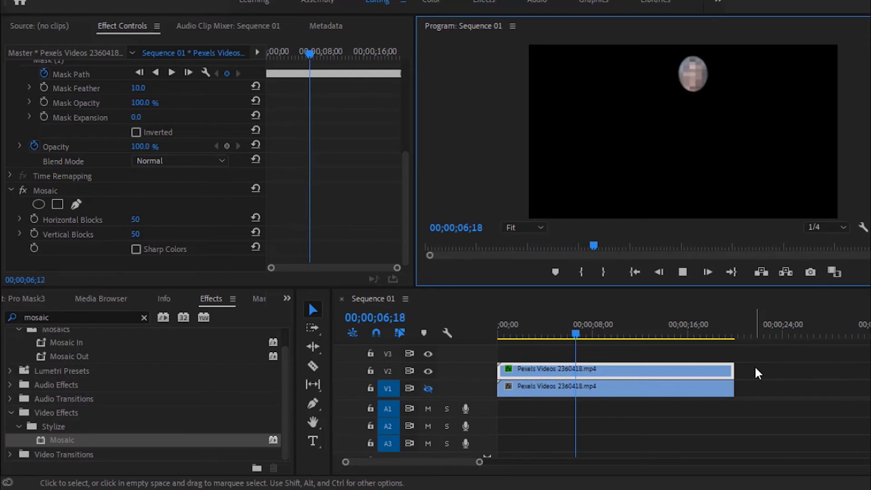
click(682, 272)
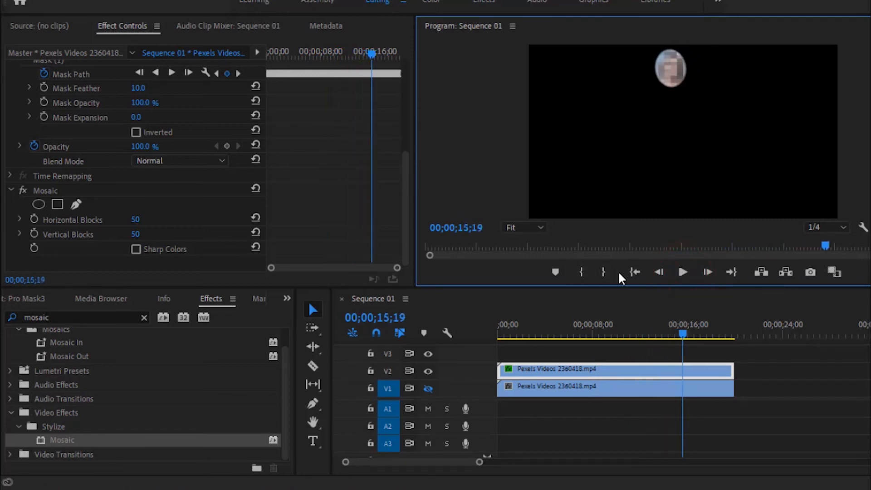
click(635, 274)
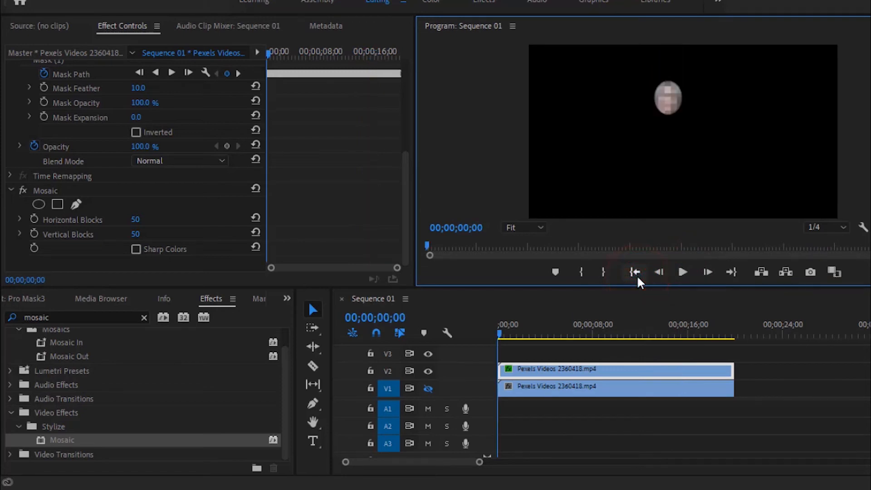
Step: Make the V1 track visible again and play the opening seconds with the pixelated face, returning to the sequence start
click(428, 390)
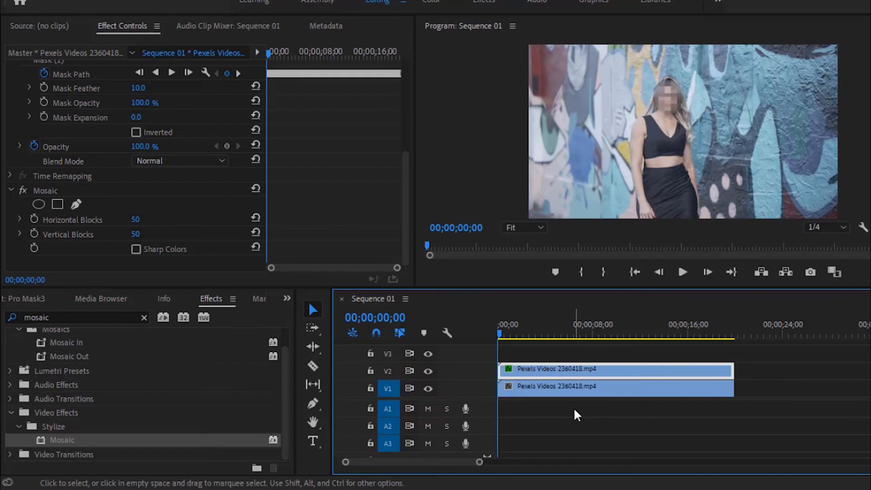
click(683, 272)
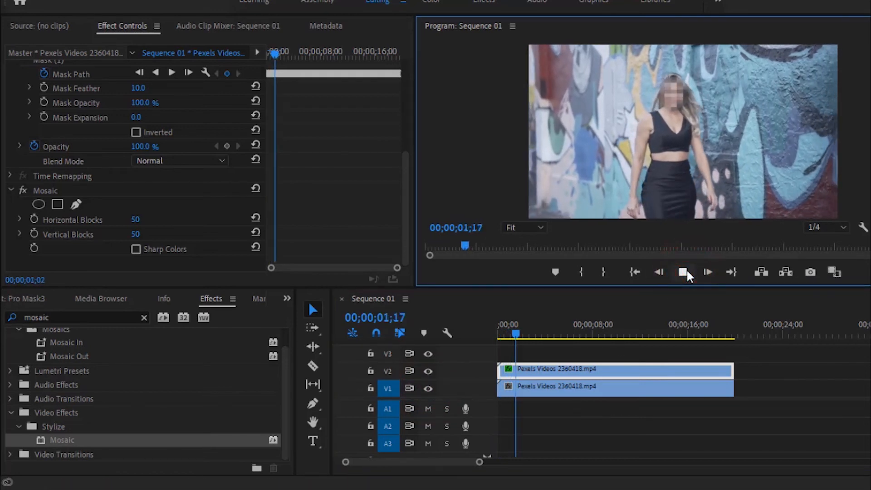
click(685, 272)
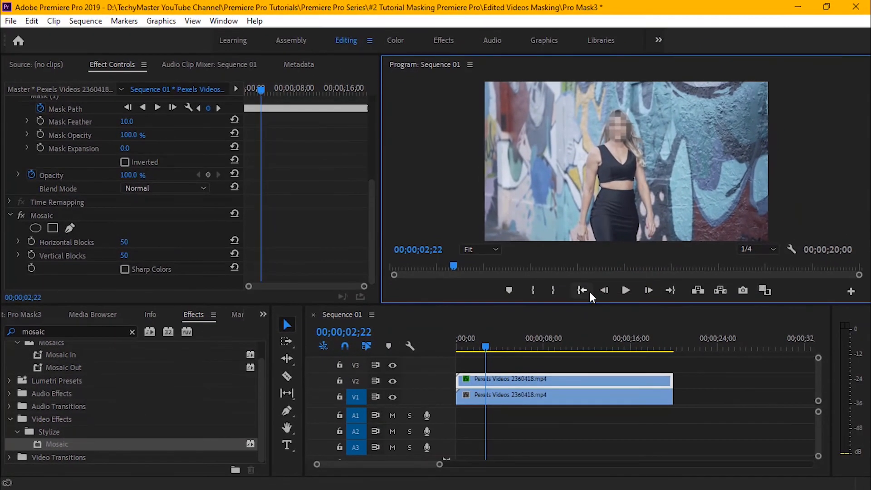
click(642, 273)
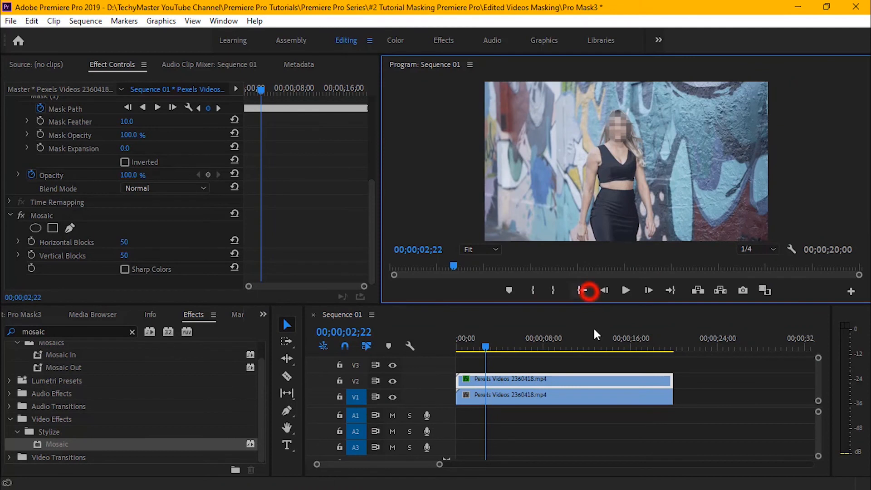